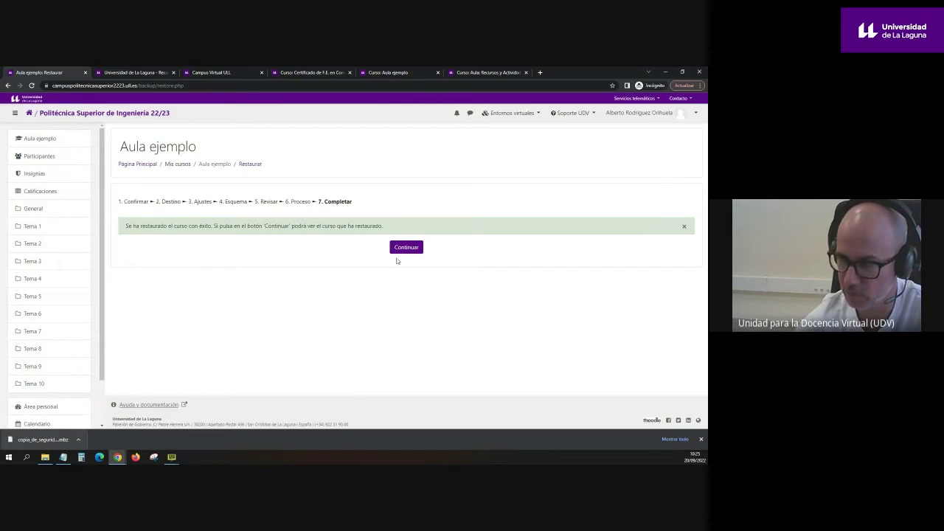
Step: Open the restored Aula ejemplo course, scroll through its topics to Tema 10, and open its administration menu
{"action": "left_click", "coordinate": [406, 247]}
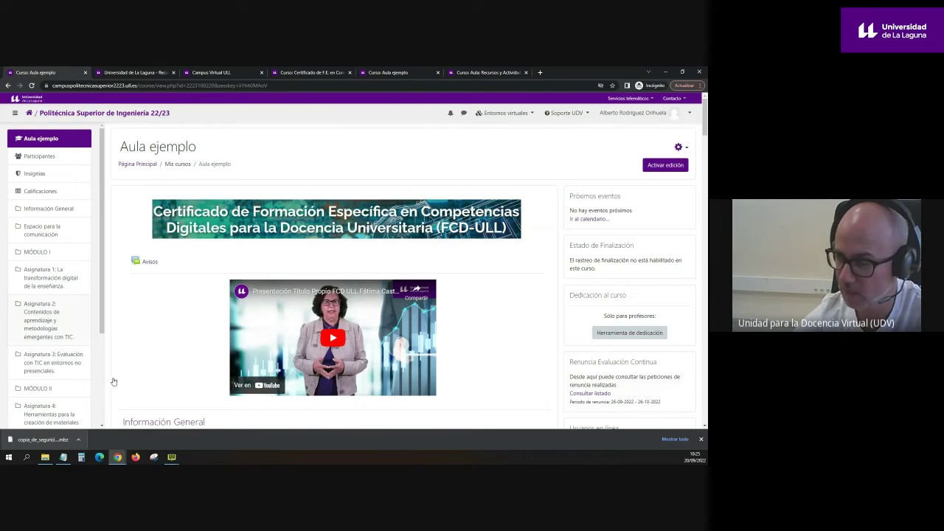
{"action": "left_click_drag", "start_coordinate": [704, 129], "coordinate": [700, 361]}
{"action": "left_click_drag", "start_coordinate": [178, 231], "coordinate": [158, 240]}
{"action": "scroll", "coordinate": [158, 240], "scroll_direction": "down", "scroll_amount": 15}
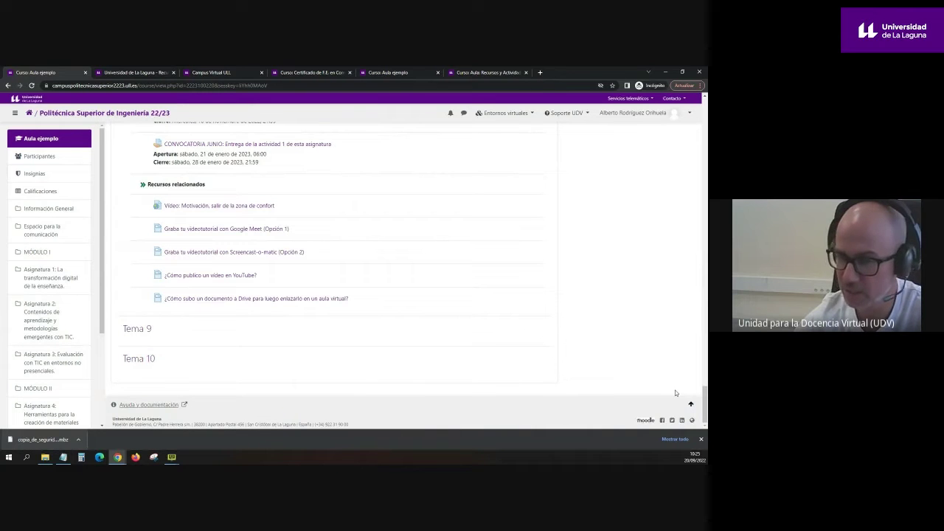
{"action": "left_click_drag", "start_coordinate": [705, 405], "coordinate": [705, 118]}
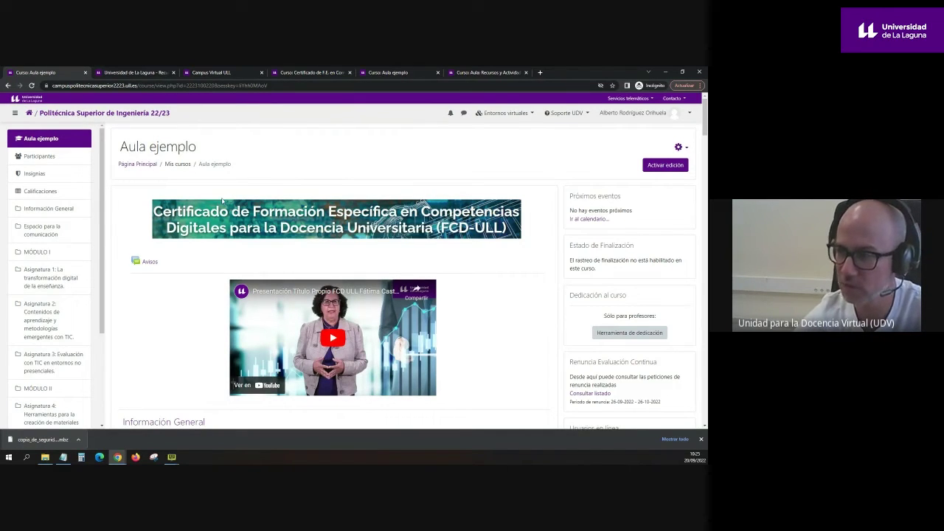
{"action": "left_click", "coordinate": [679, 147]}
Step: Go to the Aula ejemplo restore page, note its 850MB upload limit, then switch to the Campus Virtual ULL tab
{"action": "left_click", "coordinate": [639, 207]}
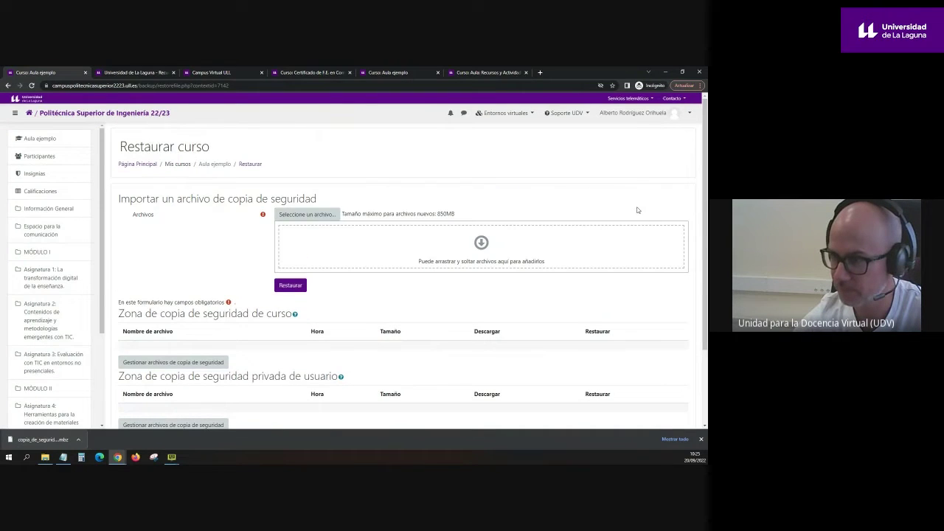
{"action": "left_click_drag", "start_coordinate": [341, 214], "coordinate": [462, 213]}
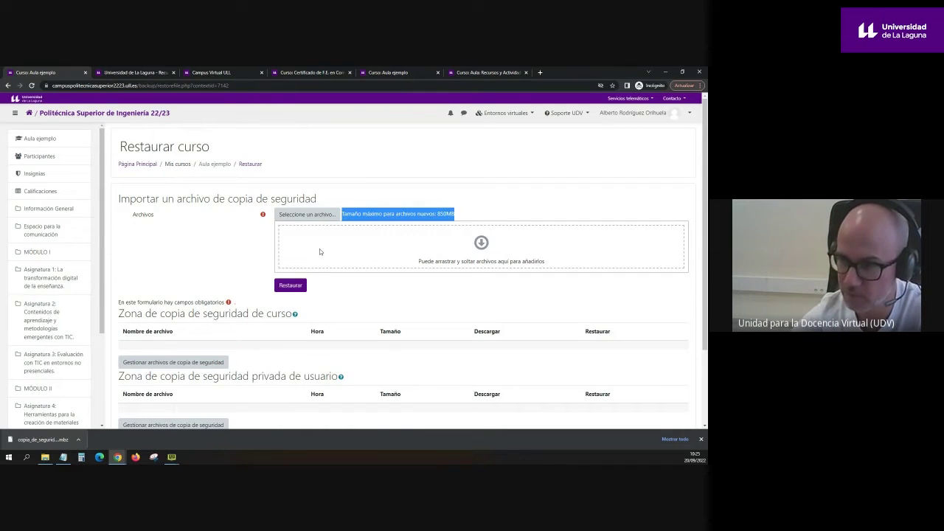
{"action": "left_click", "coordinate": [197, 259]}
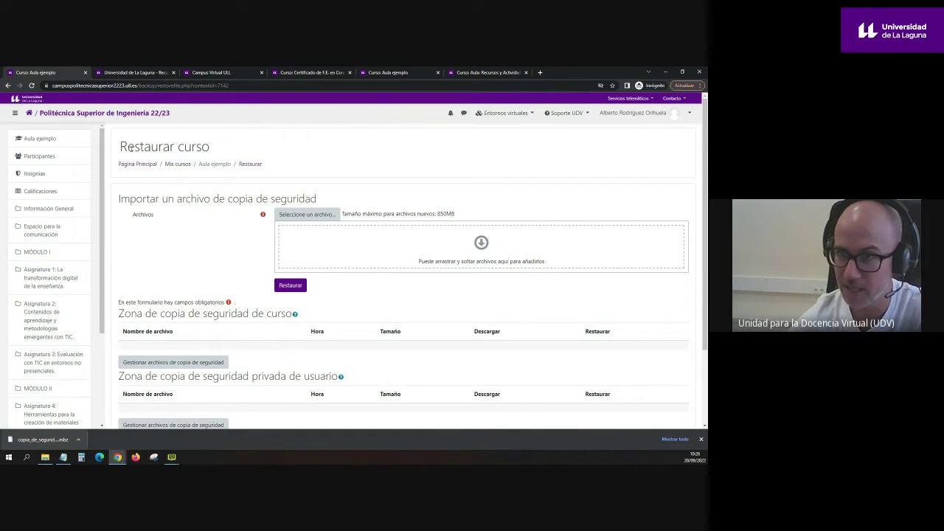
{"action": "left_click", "coordinate": [220, 74]}
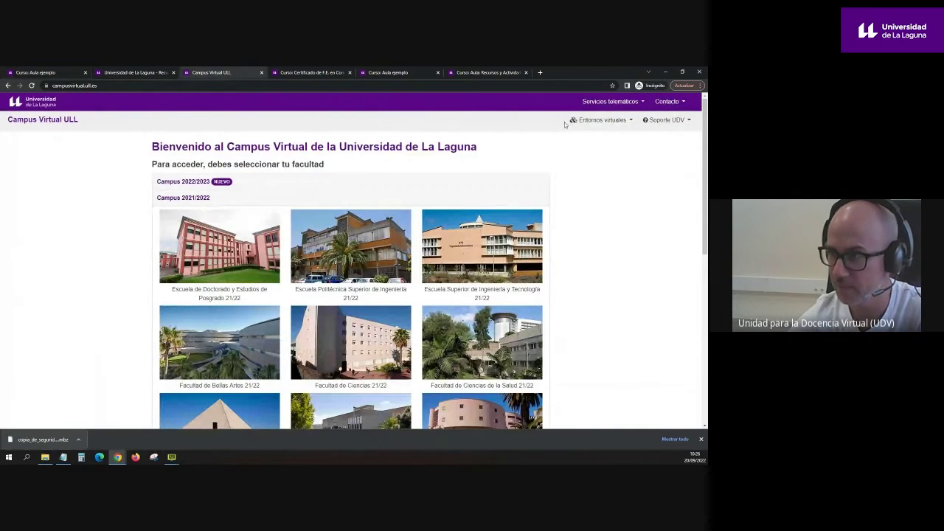
Step: Check the Entornos virtuales list, glance back at the restore page, and return to the Campus Virtual ULL portal
{"action": "left_click", "coordinate": [601, 119]}
{"action": "left_click", "coordinate": [287, 200]}
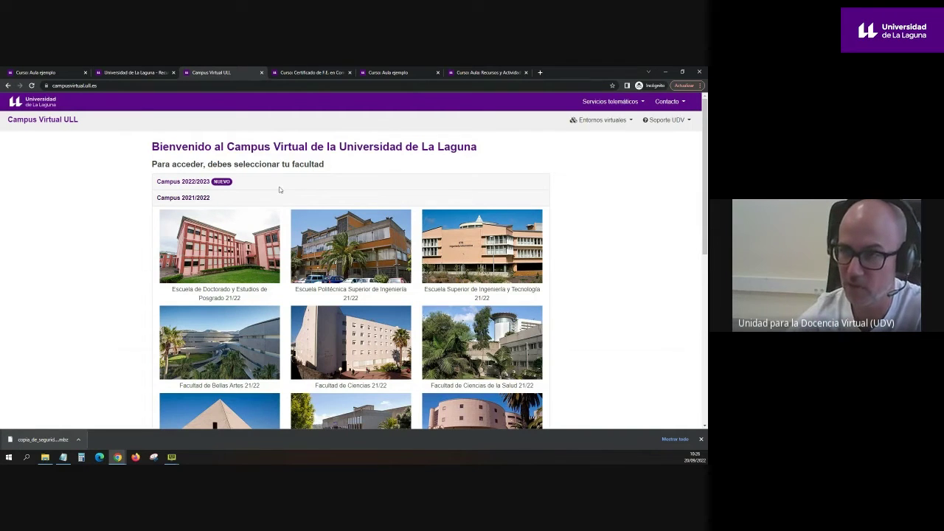
{"action": "left_click", "coordinate": [62, 72]}
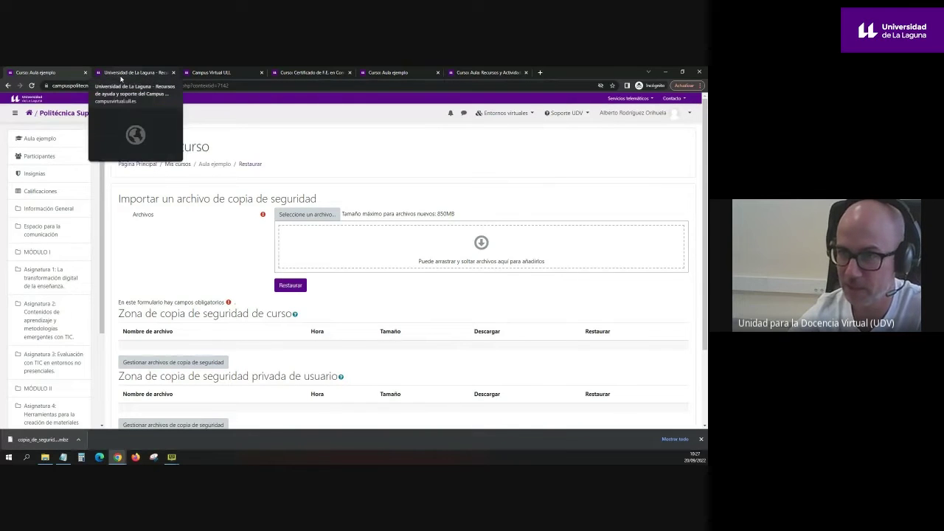
{"action": "left_click", "coordinate": [237, 75]}
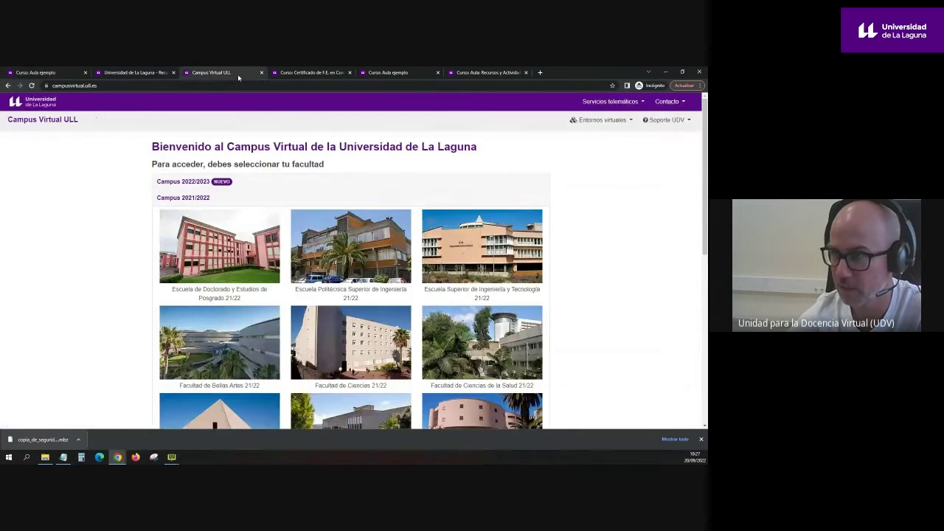
Step: Enter the Títulos Propios 21/22 environment and open the Competencias Digitales certificate course
{"action": "left_click", "coordinate": [602, 120]}
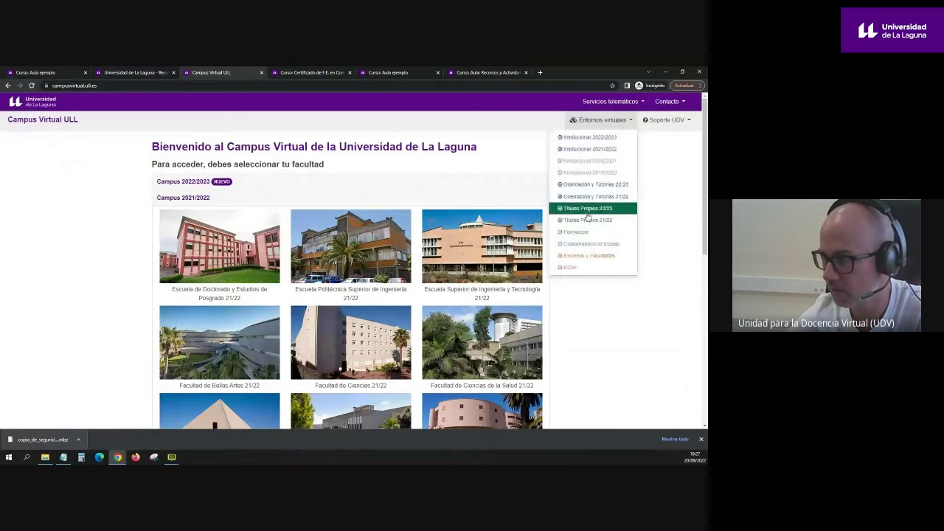
{"action": "left_click", "coordinate": [586, 221]}
{"action": "left_click", "coordinate": [225, 271]}
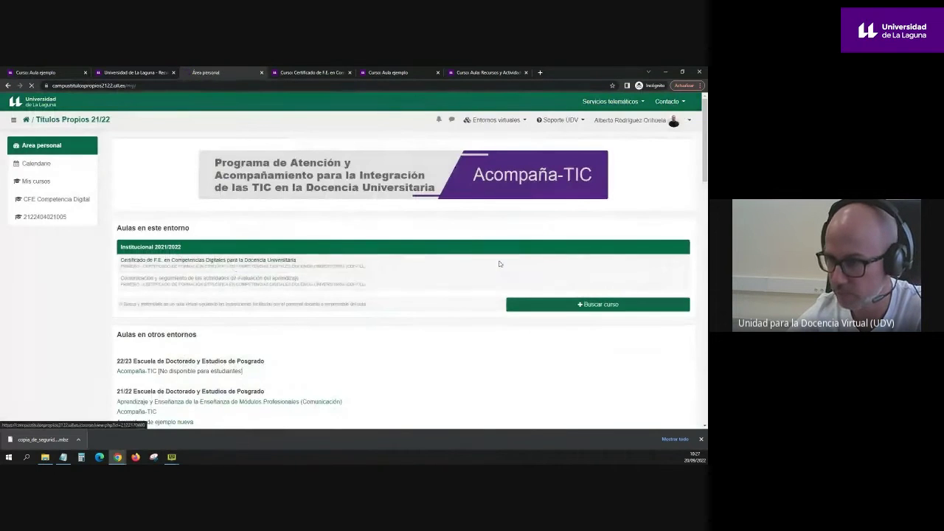
{"action": "scroll", "coordinate": [602, 316], "scroll_direction": "down", "scroll_amount": 2}
{"action": "scroll", "coordinate": [602, 317], "scroll_direction": "up", "scroll_amount": 3}
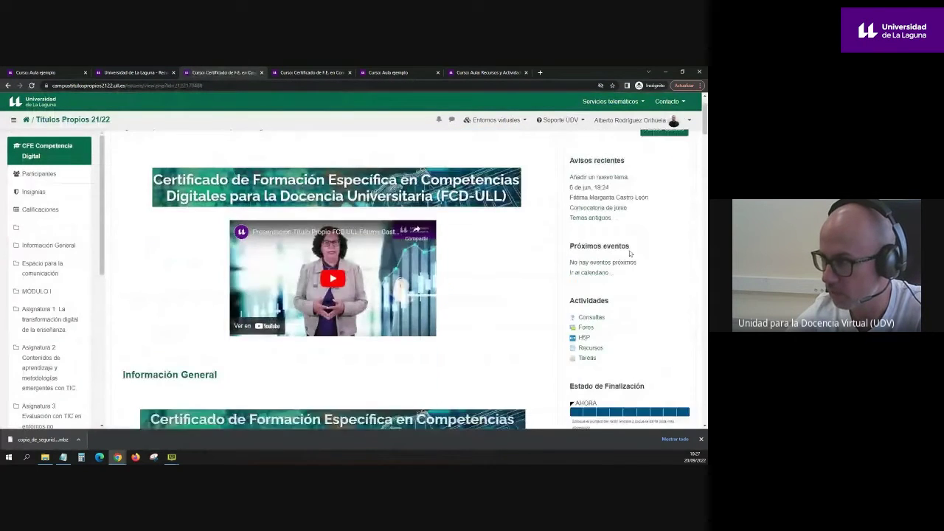
Step: Start a backup of the CFE Competencia Digital course and continue past the initial settings
{"action": "left_click", "coordinate": [678, 157]}
{"action": "left_click", "coordinate": [632, 224]}
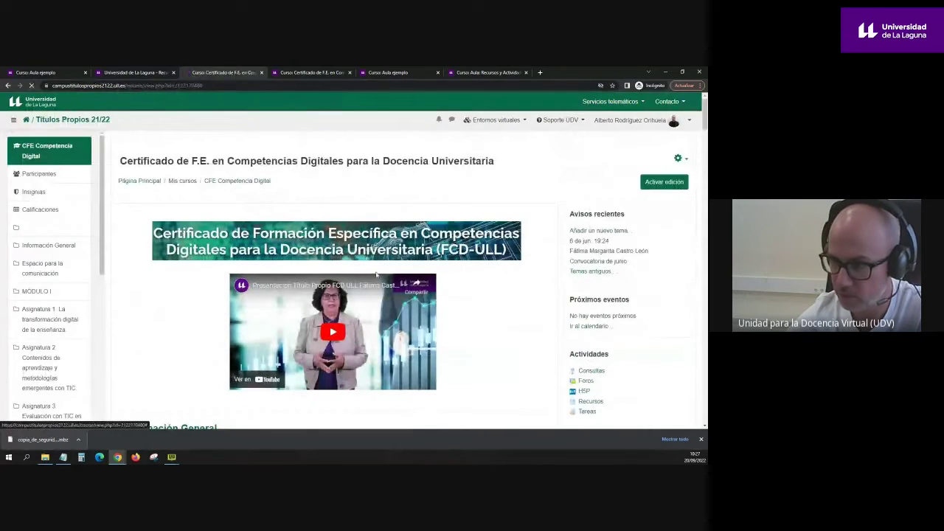
{"action": "scroll", "coordinate": [309, 288], "scroll_direction": "down", "scroll_amount": 5}
{"action": "left_click", "coordinate": [391, 387]}
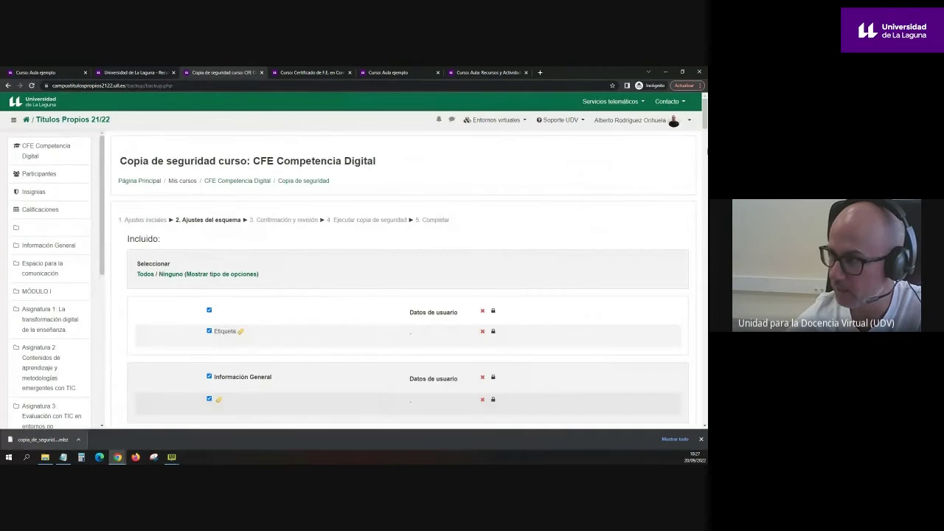
Step: Review the backup schema items, excluding Asignatura 6 and its activities
{"action": "left_click_drag", "start_coordinate": [706, 114], "coordinate": [685, 336]}
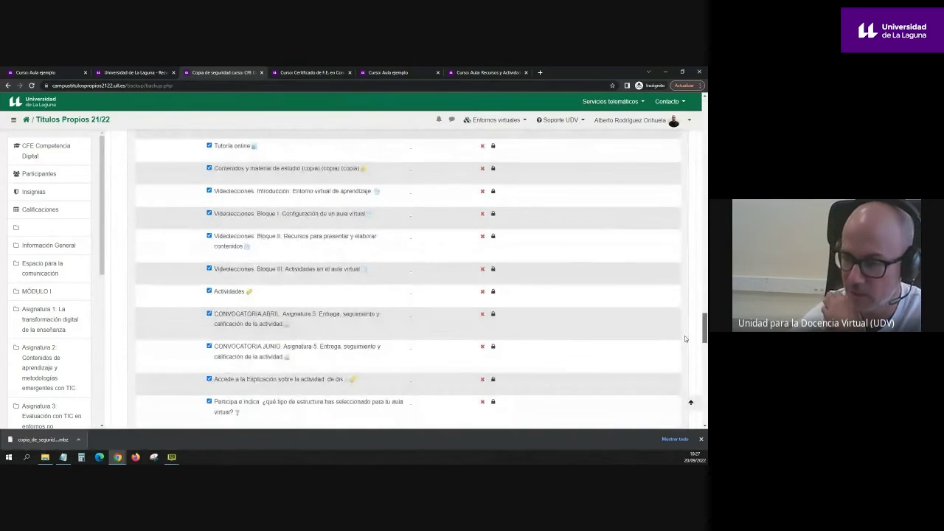
{"action": "left_click_drag", "start_coordinate": [685, 338], "coordinate": [683, 383]}
{"action": "left_click", "coordinate": [209, 239]}
{"action": "scroll", "coordinate": [209, 240], "scroll_direction": "up", "scroll_amount": 10}
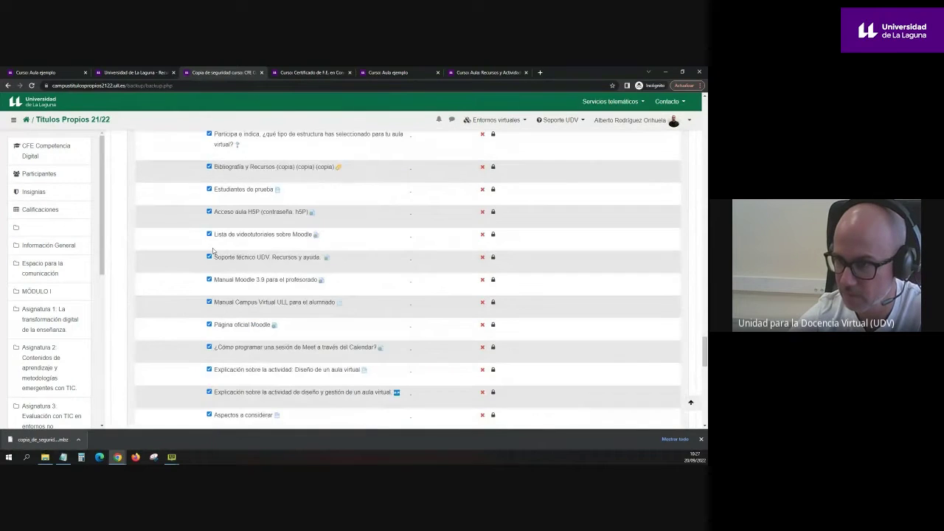
{"action": "scroll", "coordinate": [209, 269], "scroll_direction": "up", "scroll_amount": 2}
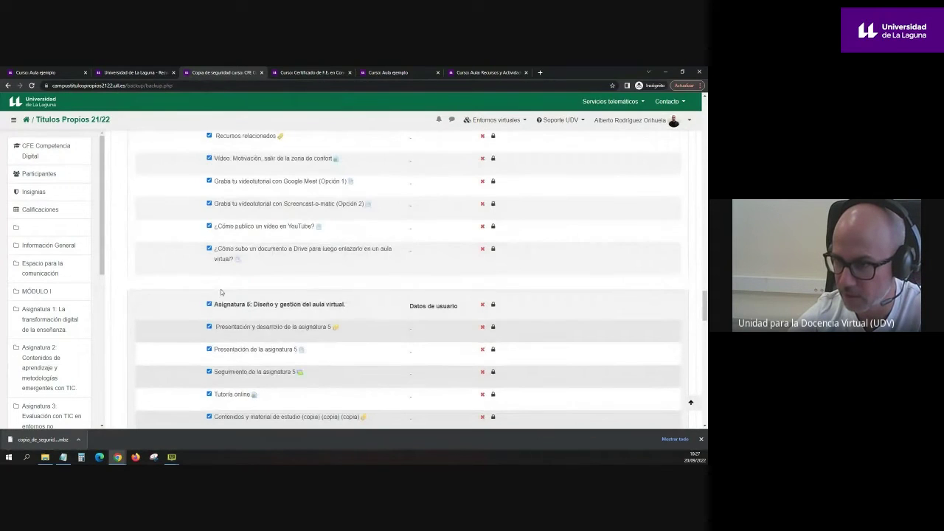
{"action": "scroll", "coordinate": [209, 307], "scroll_direction": "up", "scroll_amount": 8}
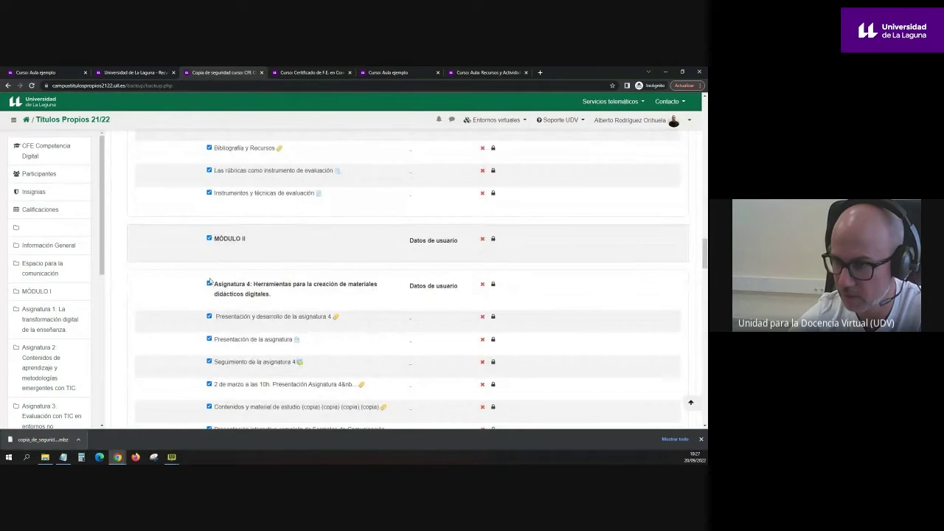
{"action": "scroll", "coordinate": [565, 257], "scroll_direction": "up", "scroll_amount": 5}
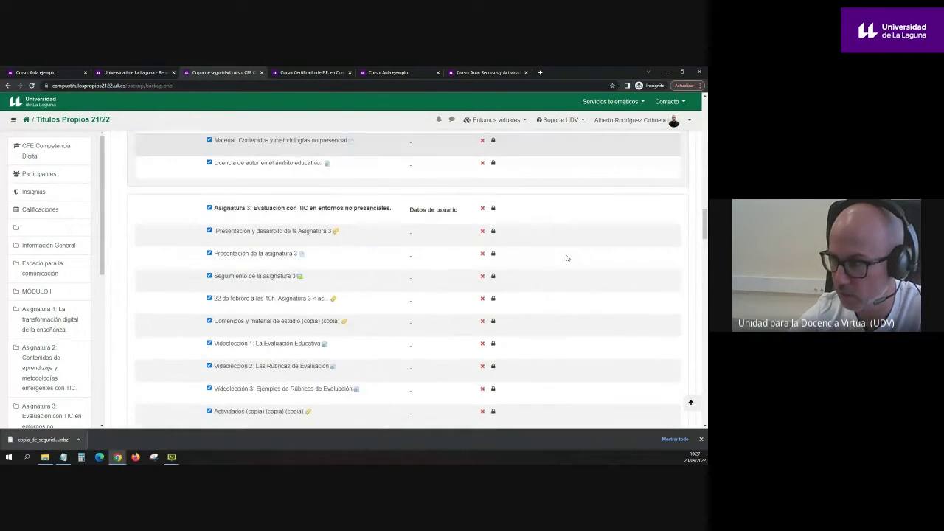
{"action": "left_click_drag", "start_coordinate": [704, 224], "coordinate": [705, 119]}
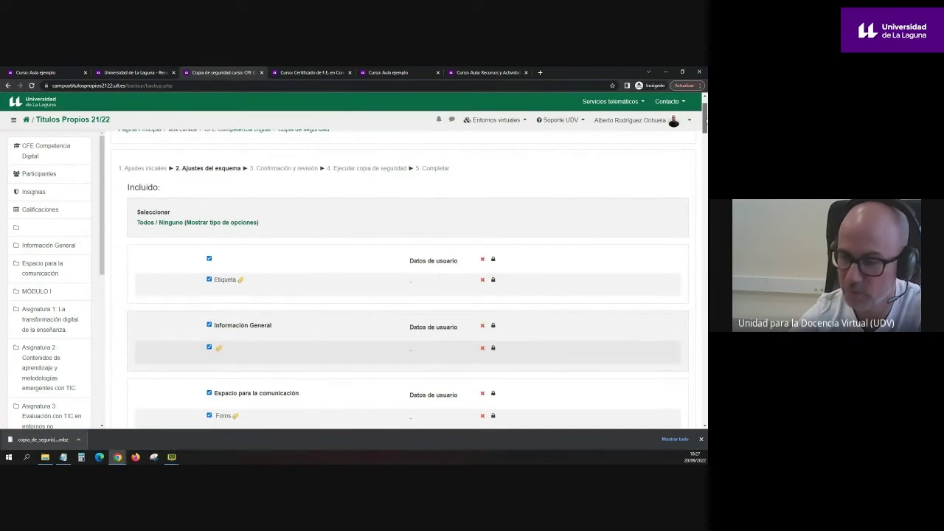
{"action": "left_click_drag", "start_coordinate": [706, 119], "coordinate": [705, 404]}
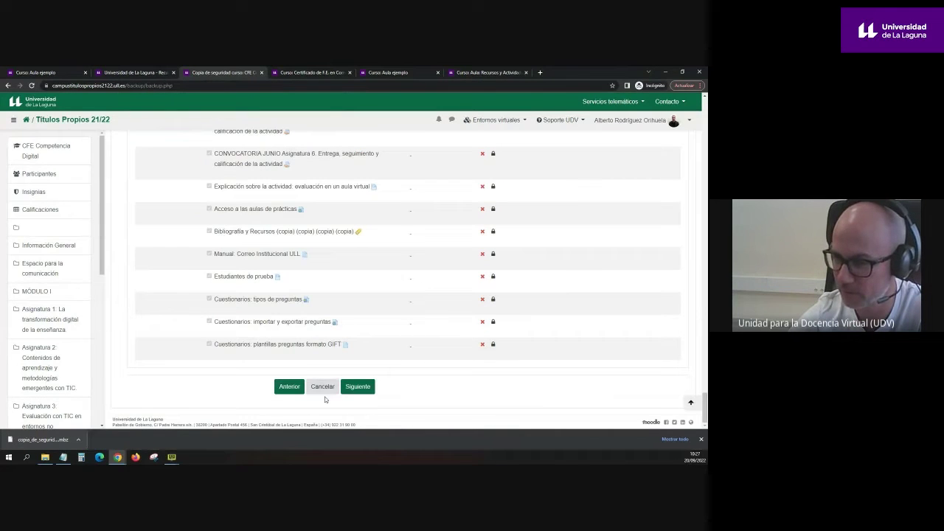
Step: Move past the confirmation page and run the CFE Competencia Digital backup
{"action": "left_click", "coordinate": [354, 393]}
{"action": "scroll", "coordinate": [354, 384], "scroll_direction": "down", "scroll_amount": 10}
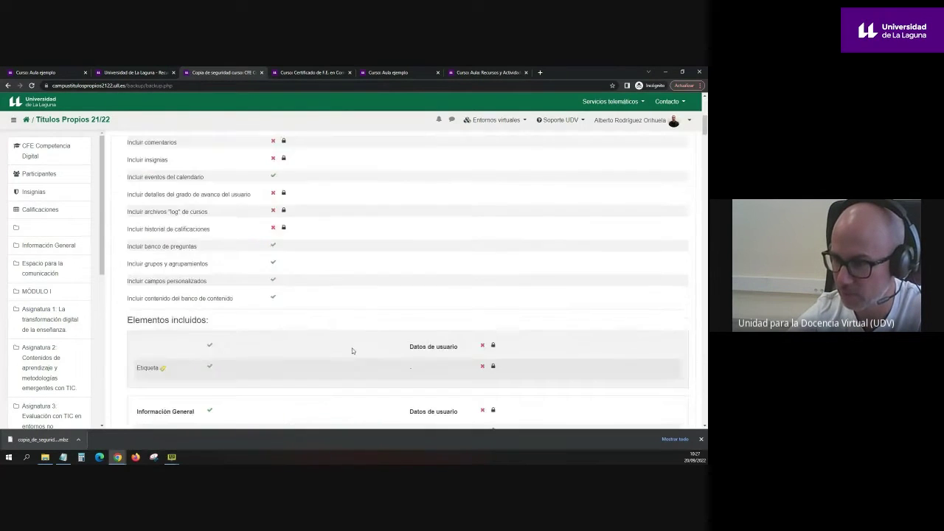
{"action": "scroll", "coordinate": [436, 391], "scroll_direction": "down", "scroll_amount": 15}
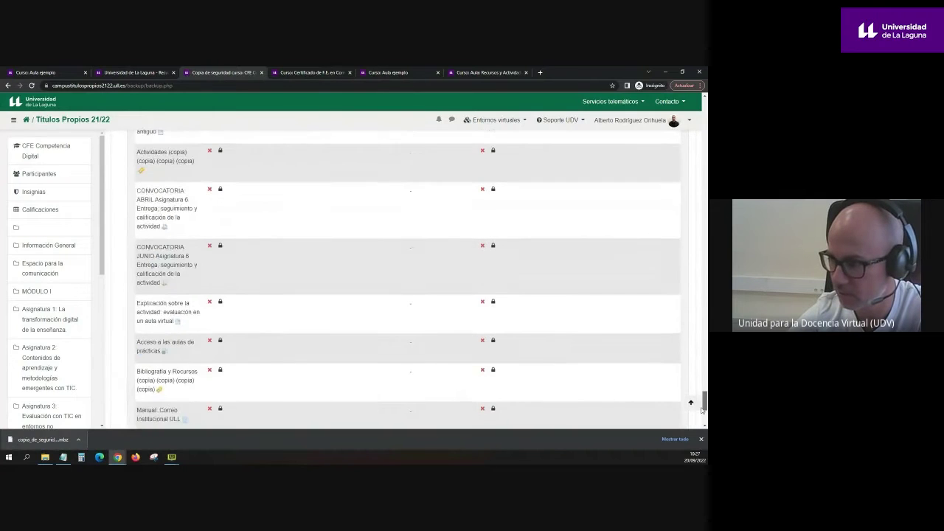
{"action": "left_click", "coordinate": [417, 376]}
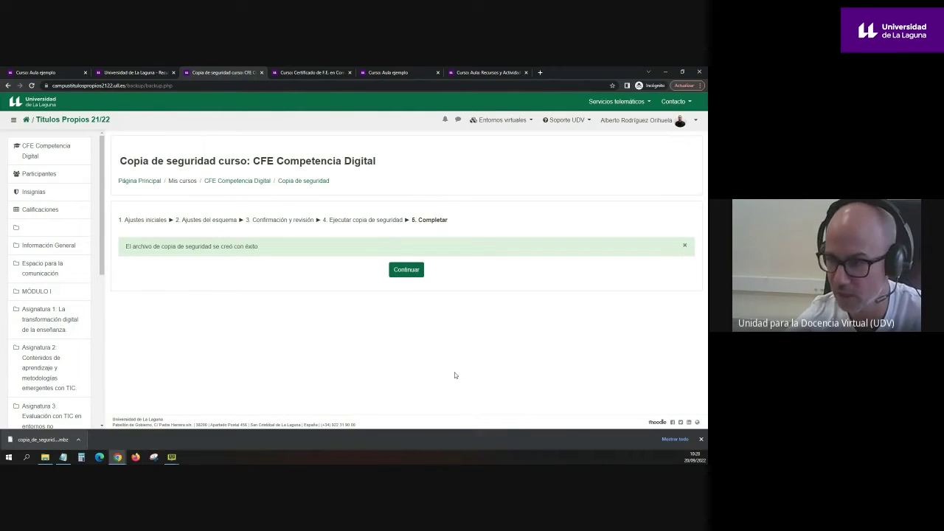
Step: Continue to Restaurar curso, check the new backup file's size, then switch to the other tab
{"action": "left_click", "coordinate": [415, 277]}
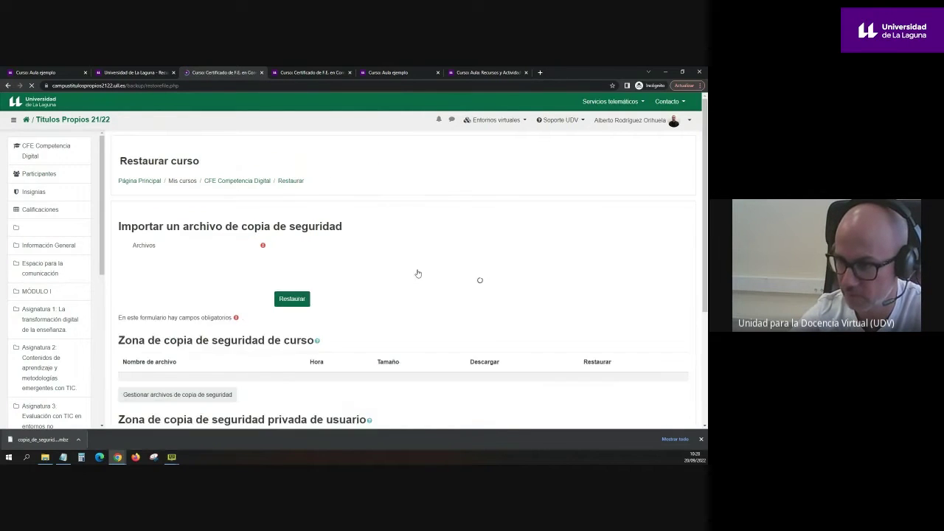
{"action": "scroll", "coordinate": [413, 273], "scroll_direction": "down", "scroll_amount": 3}
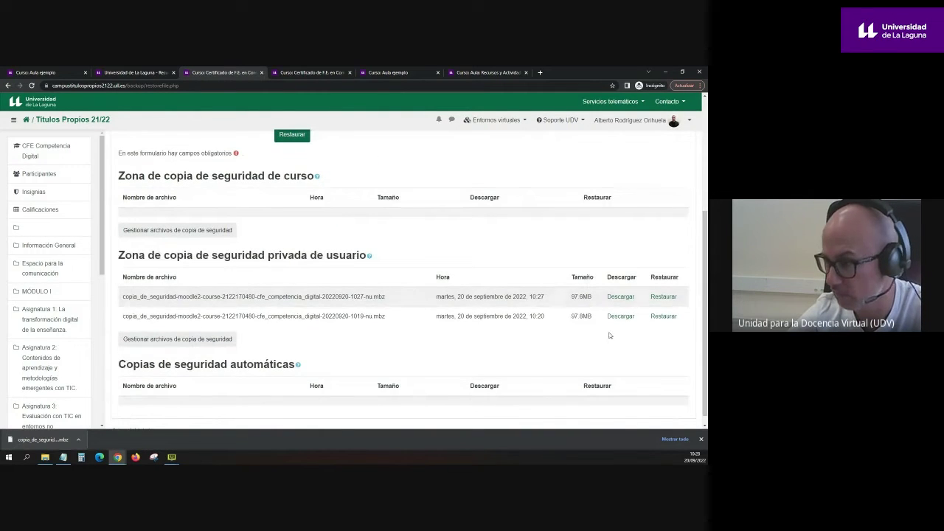
{"action": "double_click", "coordinate": [573, 301]}
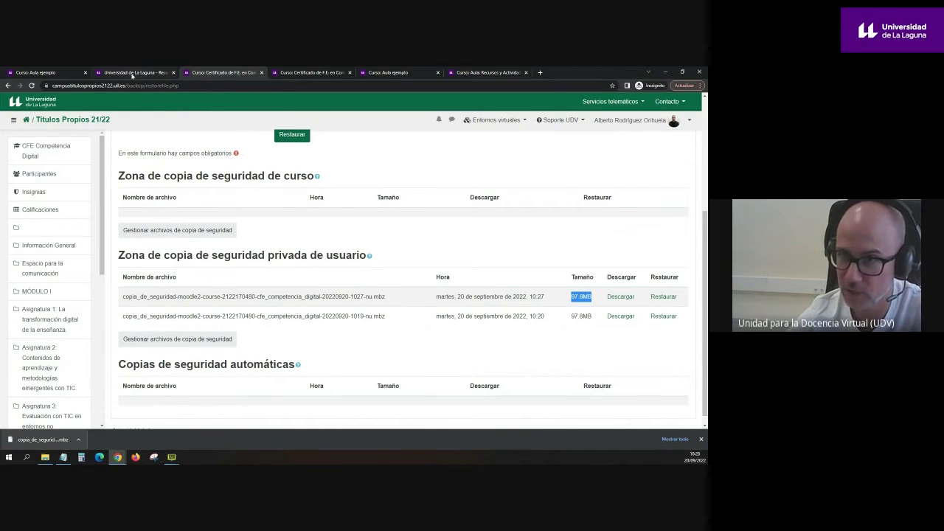
{"action": "left_click", "coordinate": [135, 73]}
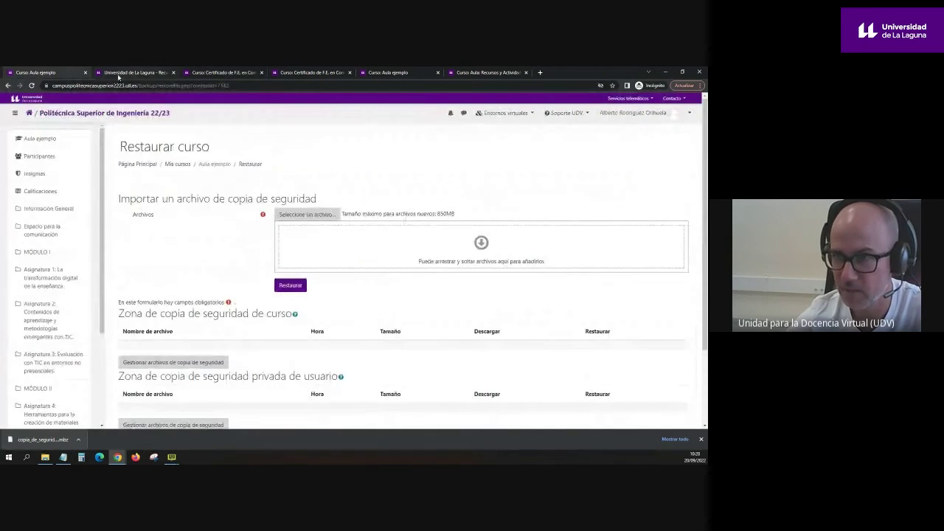
Step: Open the Aula ejemplo course home page and scroll through its contents
{"action": "left_click", "coordinate": [44, 138]}
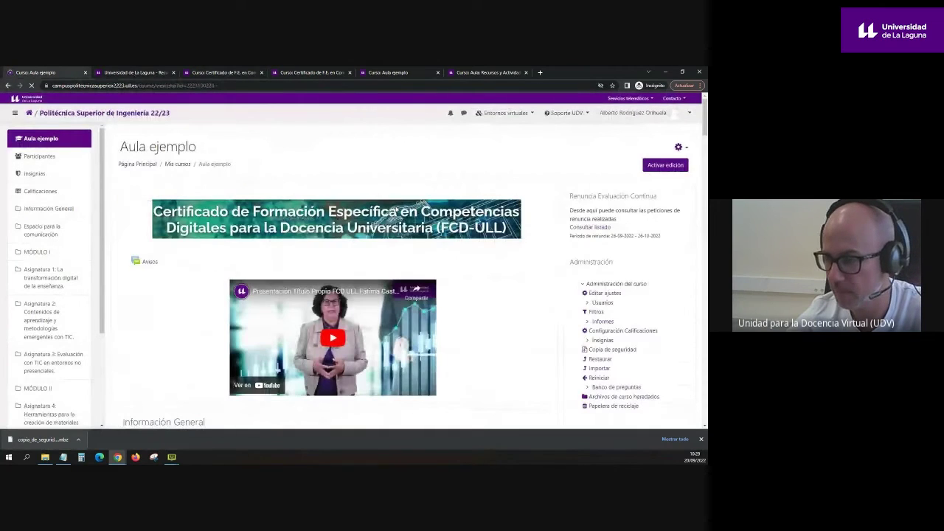
{"action": "left_click_drag", "start_coordinate": [704, 121], "coordinate": [704, 139]}
{"action": "scroll", "coordinate": [338, 233], "scroll_direction": "down", "scroll_amount": 10}
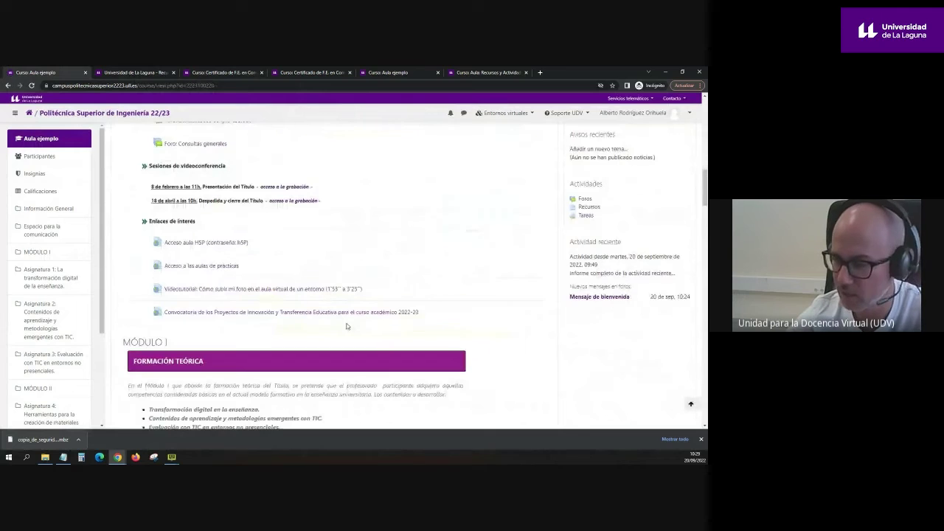
{"action": "left_click_drag", "start_coordinate": [697, 183], "coordinate": [697, 131]}
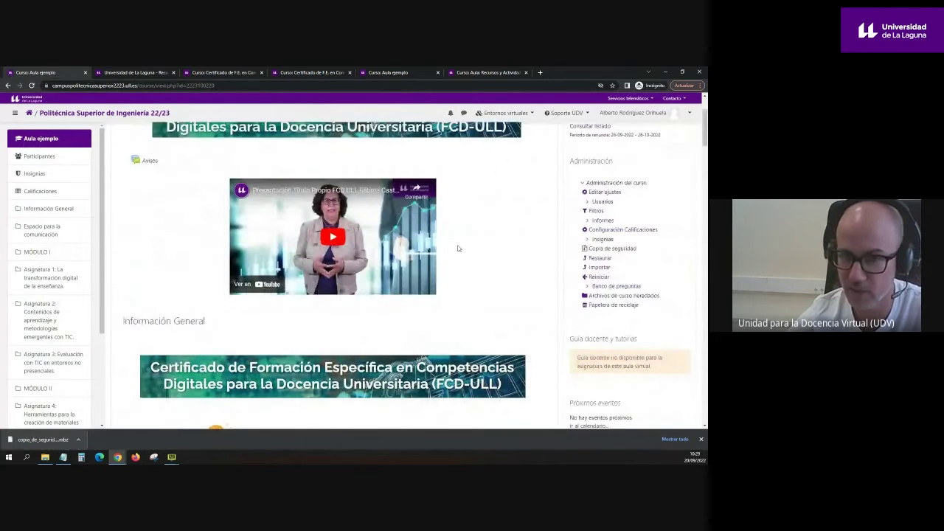
{"action": "scroll", "coordinate": [457, 248], "scroll_direction": "up", "scroll_amount": 2}
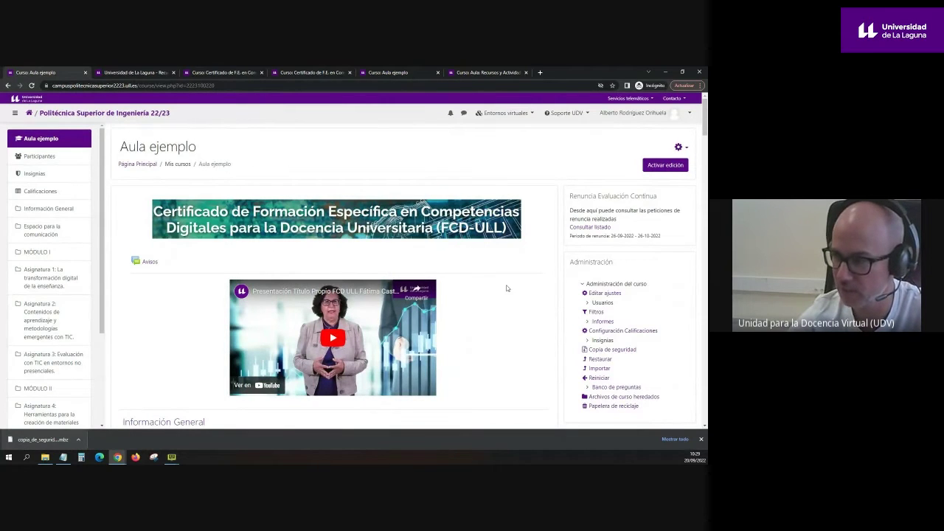
Step: In Editar ajustes, keep Visibilidad del curso as Ocultar and save the settings
{"action": "left_click_drag", "start_coordinate": [632, 296], "coordinate": [591, 294]}
{"action": "left_click", "coordinate": [678, 147]}
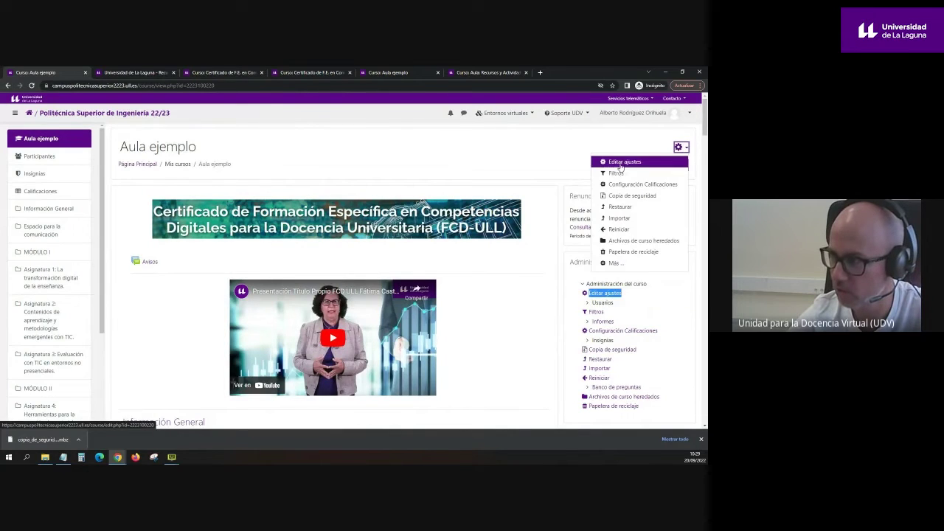
{"action": "left_click", "coordinate": [617, 161]}
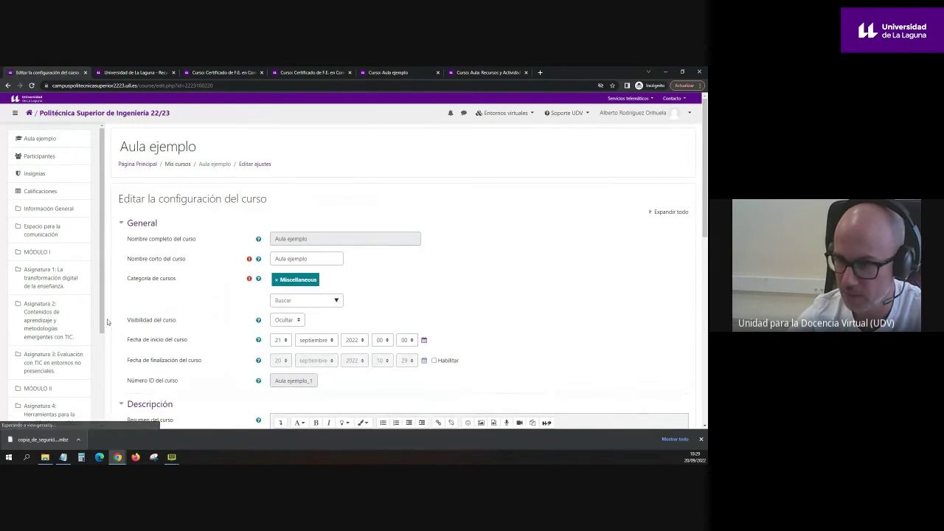
{"action": "left_click_drag", "start_coordinate": [126, 320], "coordinate": [179, 320]}
{"action": "left_click", "coordinate": [291, 321]}
{"action": "left_click", "coordinate": [509, 312]}
{"action": "scroll", "coordinate": [444, 304], "scroll_direction": "down", "scroll_amount": 10}
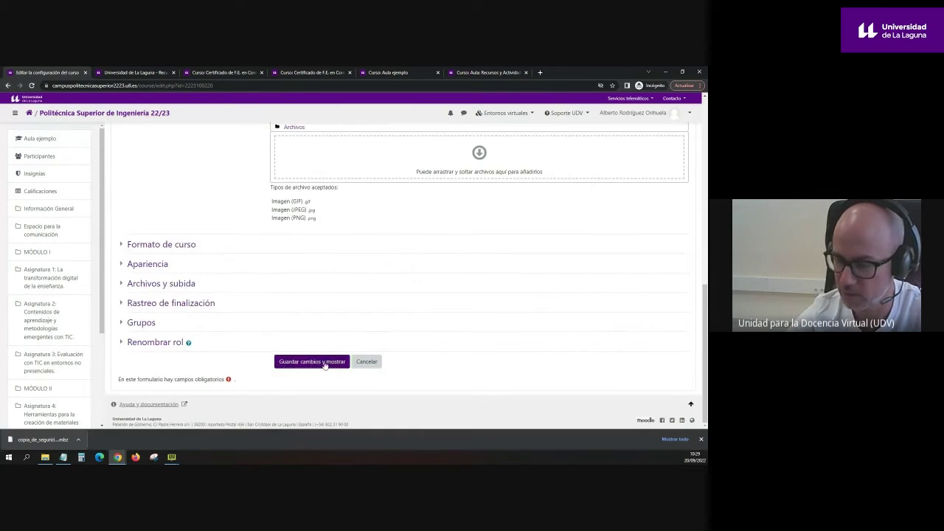
{"action": "left_click", "coordinate": [323, 362]}
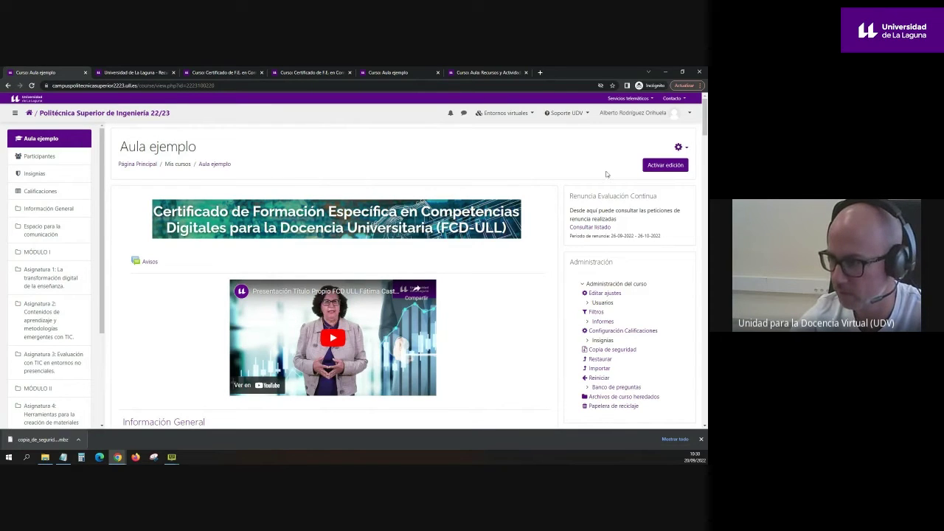
Step: Expand Usuarios in the Administración block and open Métodos de matriculación
{"action": "left_click_drag", "start_coordinate": [568, 267], "coordinate": [612, 263]}
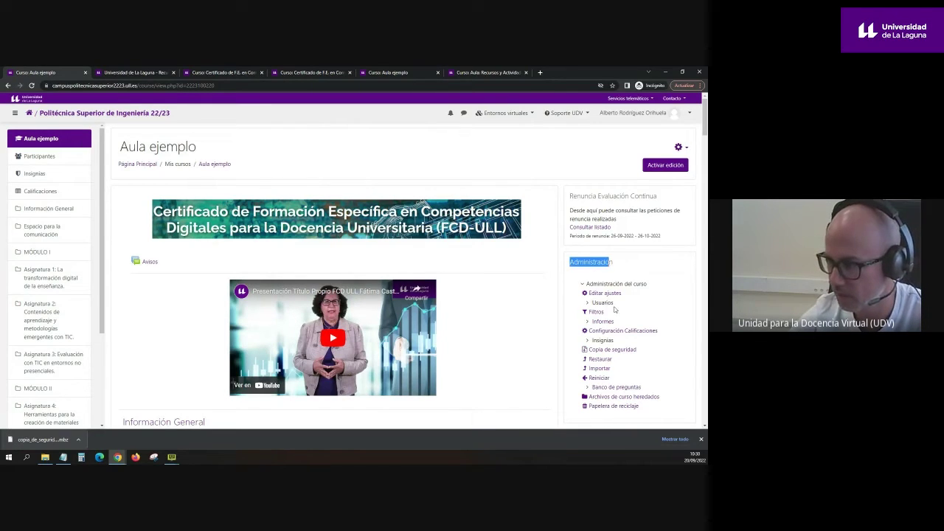
{"action": "double_click", "coordinate": [601, 303]}
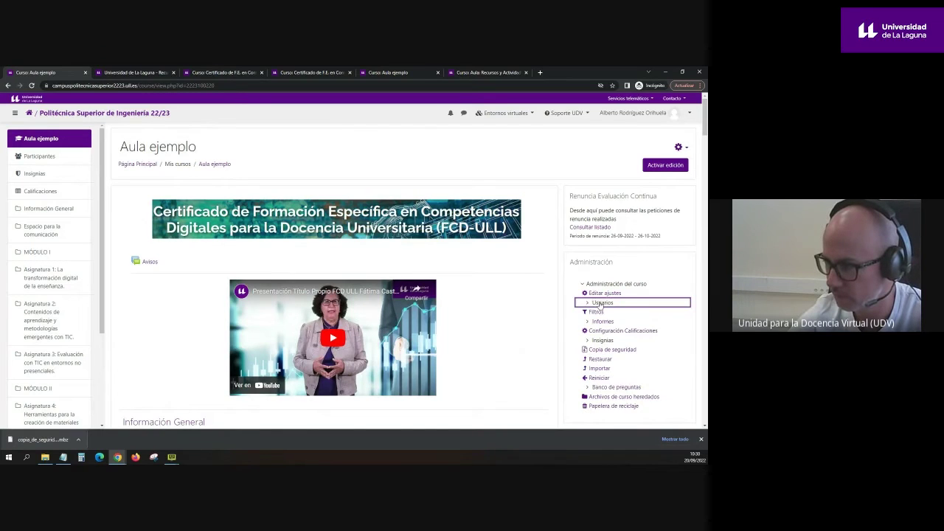
{"action": "left_click", "coordinate": [613, 322]}
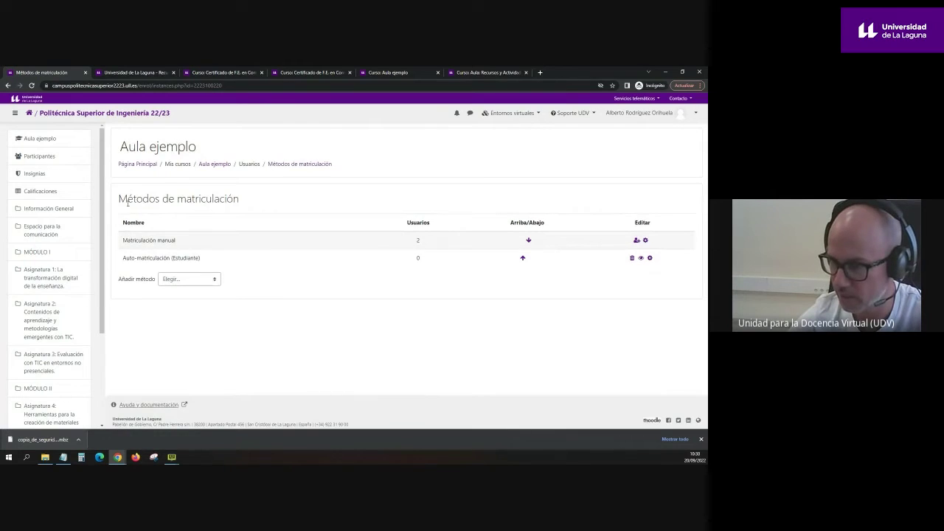
Step: Locate the Auto-matriculación (Estudiante) row and open its Editar settings
{"action": "left_click_drag", "start_coordinate": [125, 258], "coordinate": [220, 263]}
{"action": "left_click_drag", "start_coordinate": [123, 258], "coordinate": [596, 261]}
{"action": "left_click", "coordinate": [406, 292]}
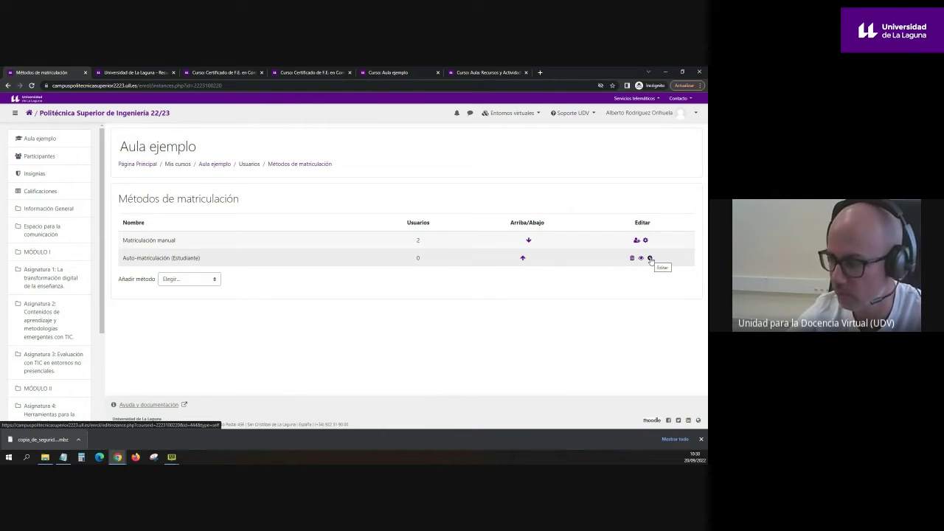
{"action": "left_click", "coordinate": [650, 259]}
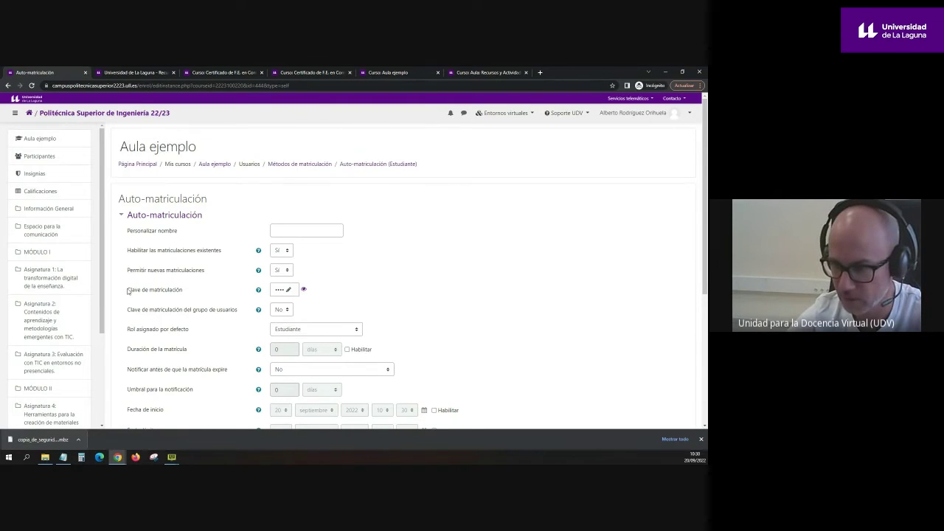
Step: Reveal the current hidden enrolment key on the self-enrolment form
{"action": "scroll", "coordinate": [129, 292], "scroll_direction": "down", "scroll_amount": 3}
{"action": "scroll", "coordinate": [190, 264], "scroll_direction": "up", "scroll_amount": 2}
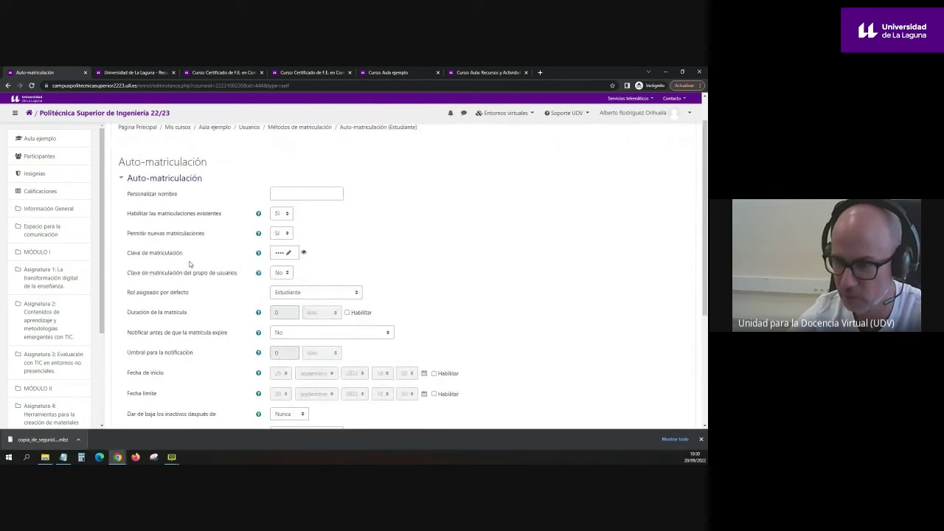
{"action": "left_click_drag", "start_coordinate": [188, 253], "coordinate": [129, 255]}
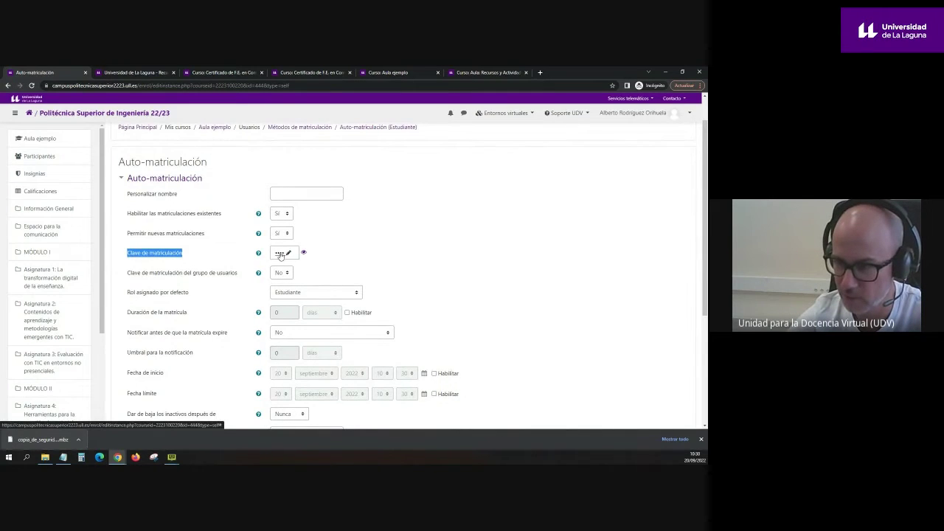
{"action": "left_click", "coordinate": [305, 252]}
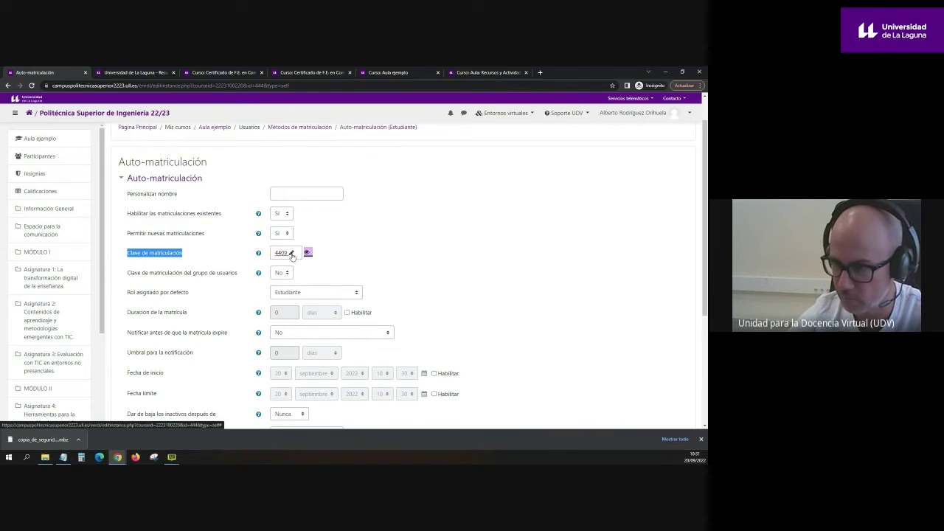
Step: Type a new enrolment key, retype its first word in capitals, and save the settings
{"action": "left_click", "coordinate": [291, 254]}
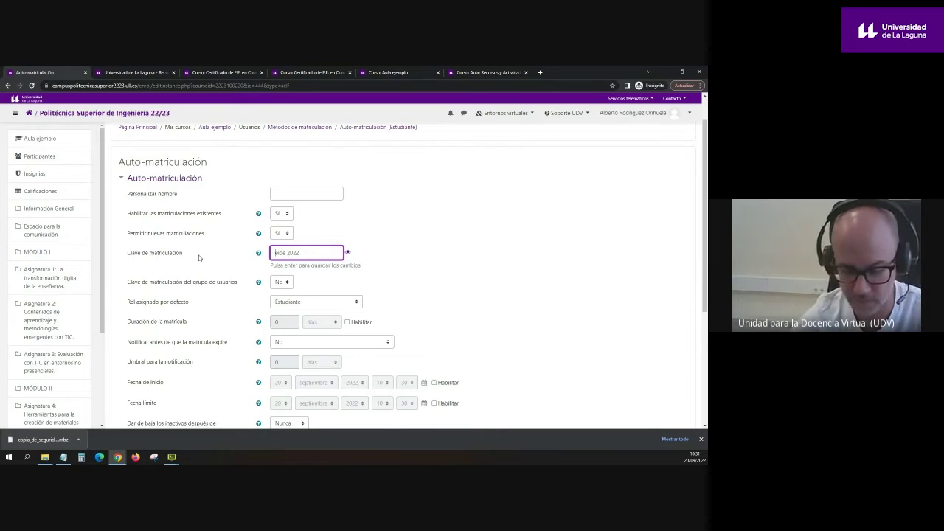
{"action": "key", "text": "Home"}
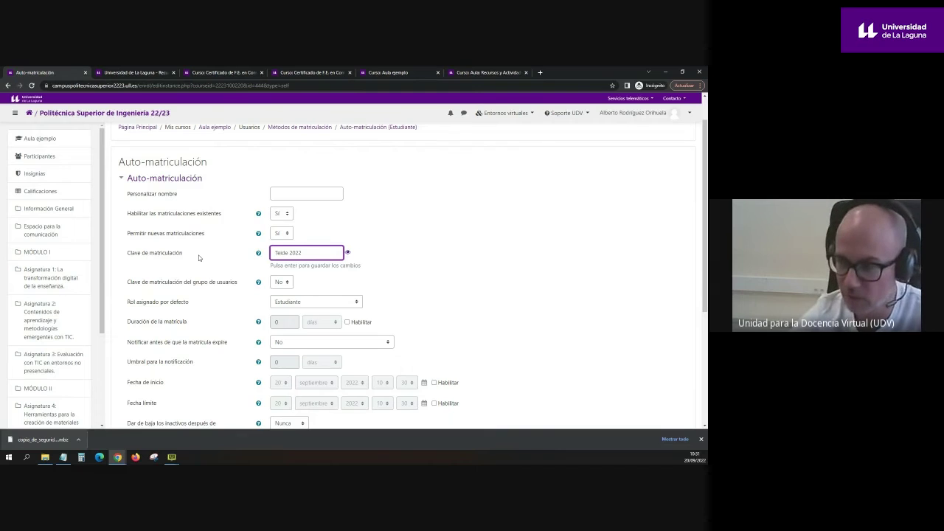
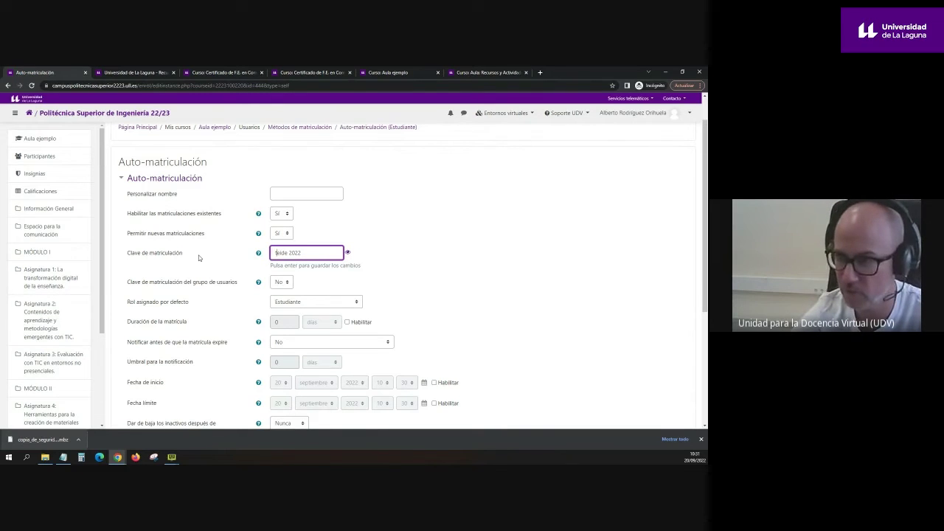
{"action": "key", "text": "ctrl+shift+Left"}
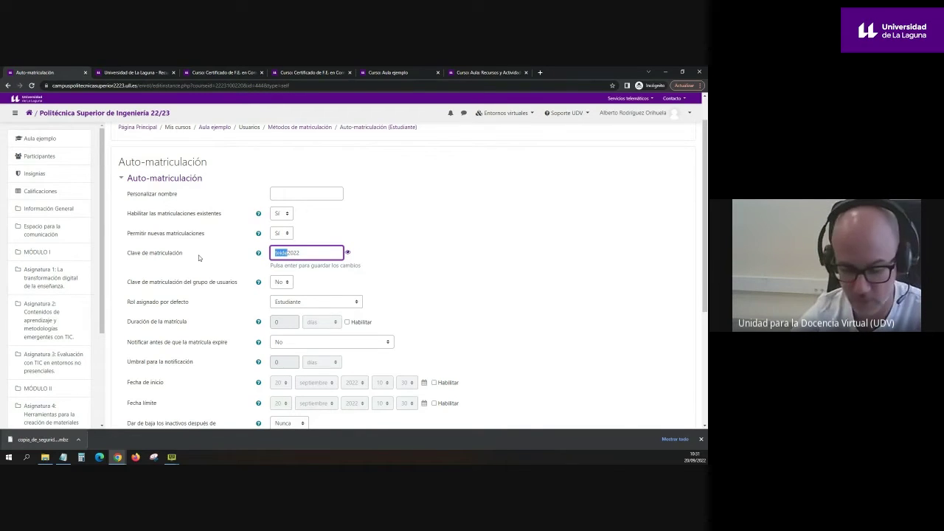
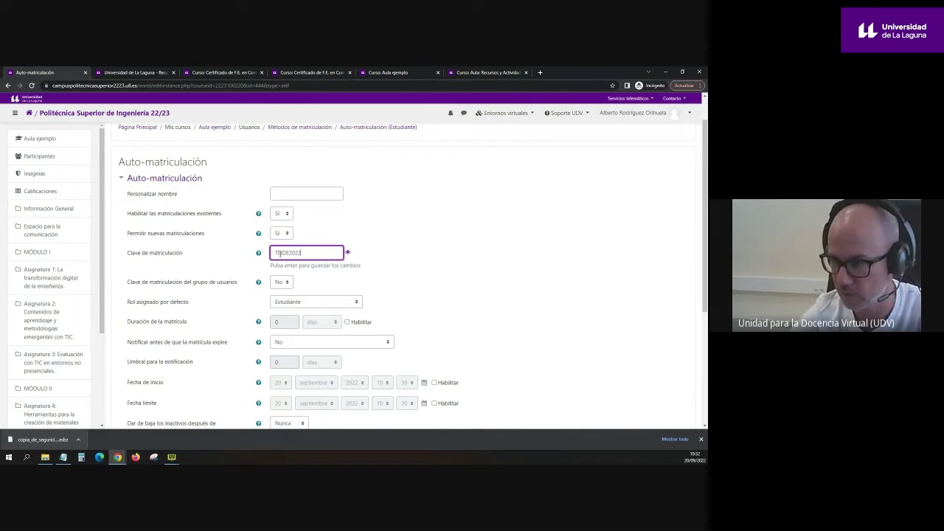
{"action": "scroll", "coordinate": [344, 268], "scroll_direction": "down", "scroll_amount": 5}
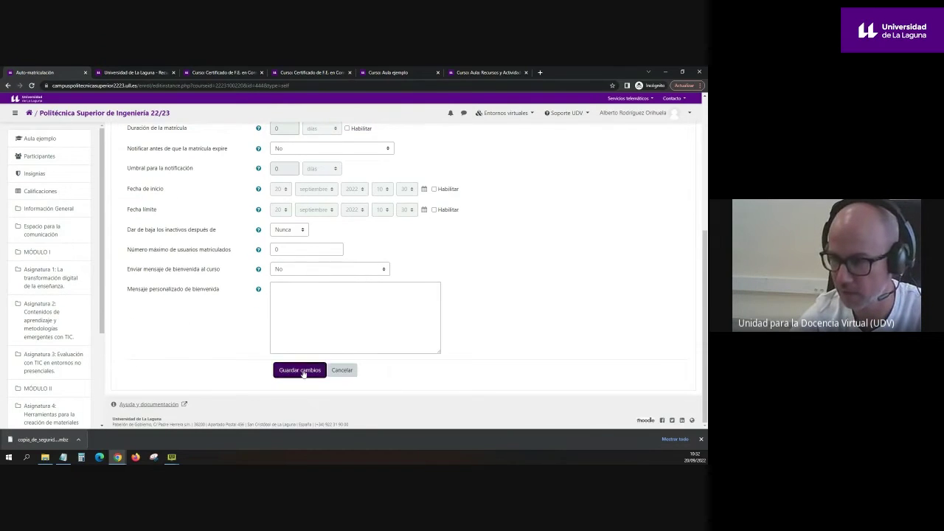
{"action": "left_click", "coordinate": [302, 372]}
Step: Return to the Aula ejemplo course home page with its certificate banner and Avisos
{"action": "left_click", "coordinate": [215, 164]}
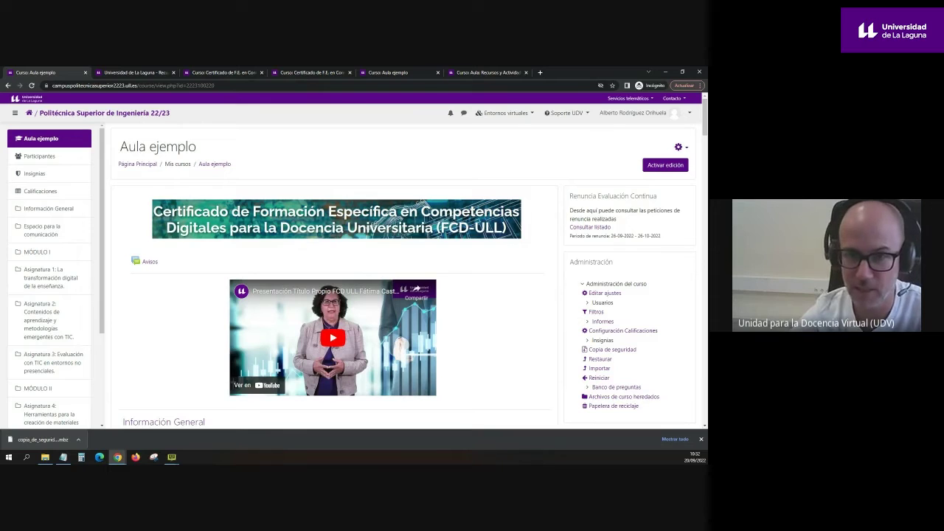
{"action": "left_click", "coordinate": [63, 457]}
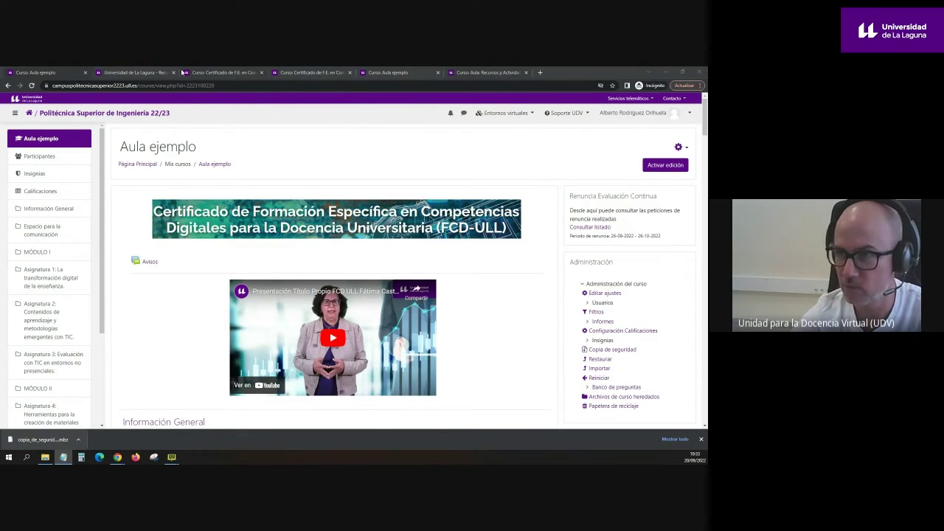
Step: Open the University of La Laguna site ull.es in a new browser tab
{"action": "left_click", "coordinate": [138, 73]}
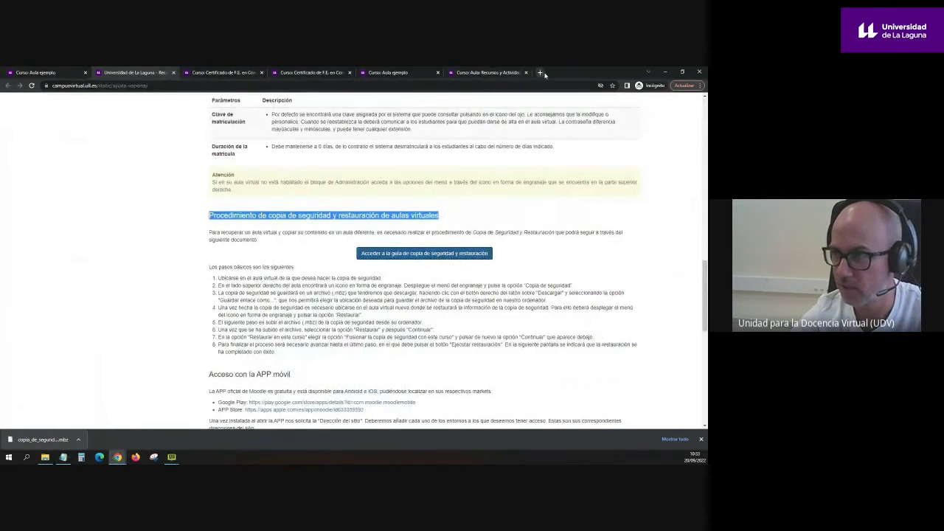
{"action": "left_click", "coordinate": [544, 72]}
{"action": "type", "text": "ull.es"}
{"action": "key", "text": "Return"}
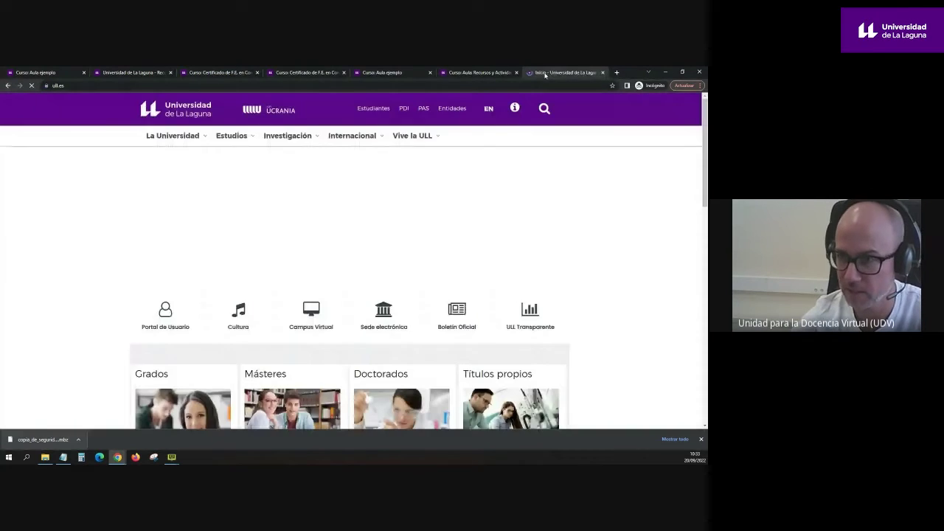
{"action": "scroll", "coordinate": [454, 270], "scroll_direction": "down", "scroll_amount": 5}
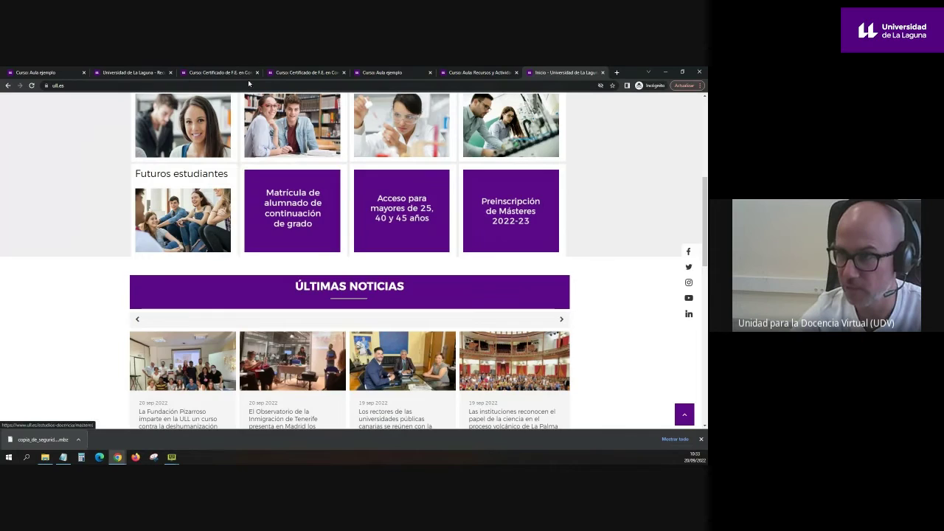
Step: Go back to the Aula ejemplo Participantes list in the first tab
{"action": "left_click", "coordinate": [126, 72]}
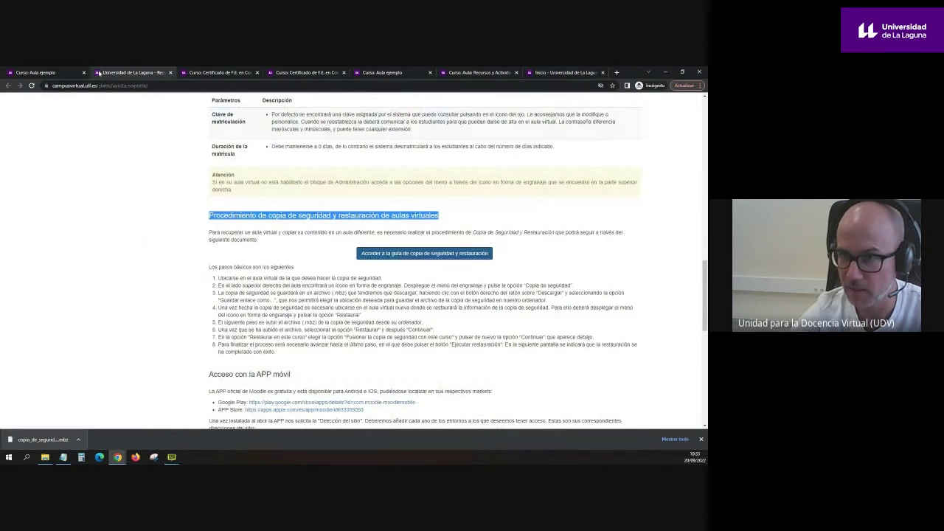
{"action": "left_click", "coordinate": [59, 73]}
{"action": "scroll", "coordinate": [243, 288], "scroll_direction": "down", "scroll_amount": 3}
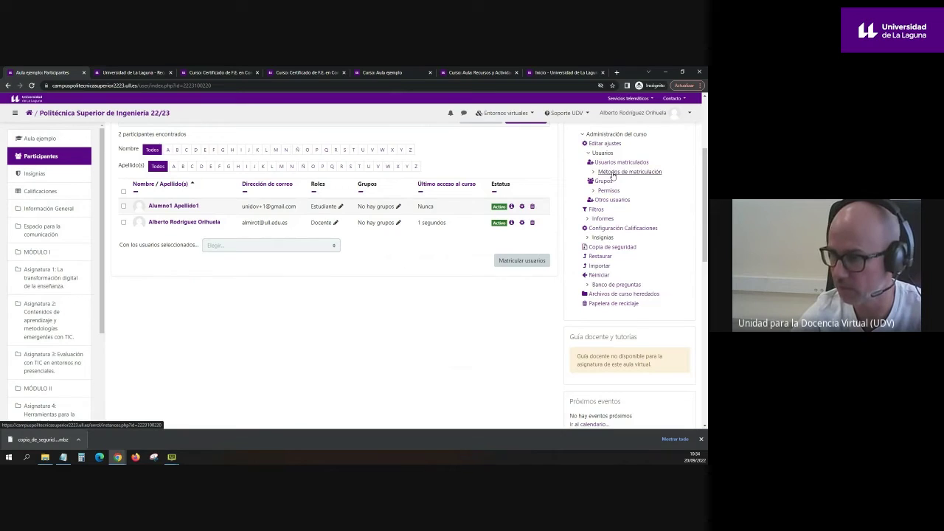
Step: Glance through the help, 21/22 backup and Certificado de F.E. tabs, ending on the ULL home page
{"action": "scroll", "coordinate": [294, 298], "scroll_direction": "up", "scroll_amount": 3}
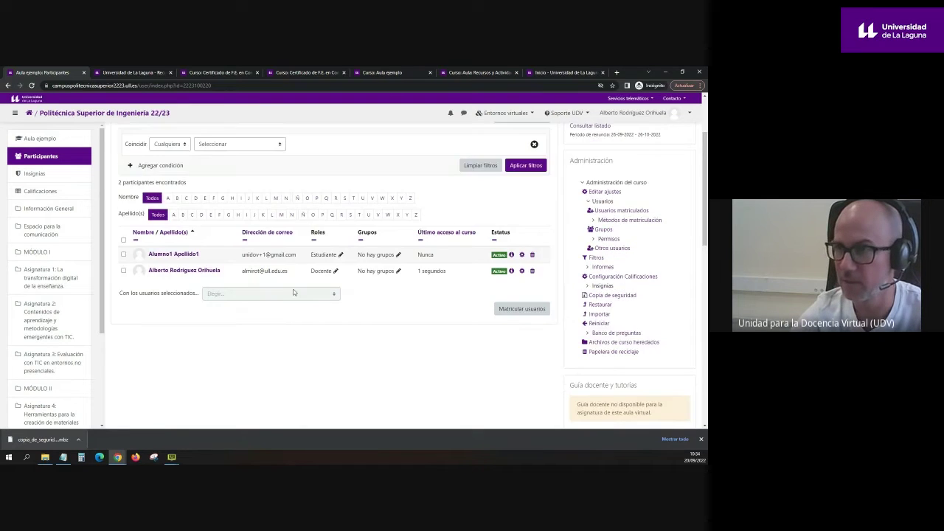
{"action": "left_click", "coordinate": [129, 73]}
{"action": "left_click", "coordinate": [218, 73]}
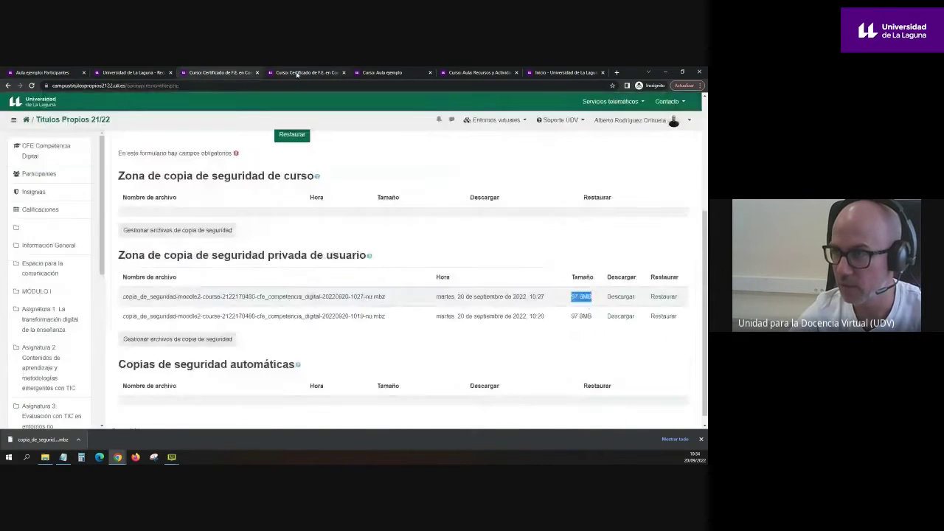
{"action": "left_click", "coordinate": [304, 72]}
{"action": "left_click", "coordinate": [551, 73]}
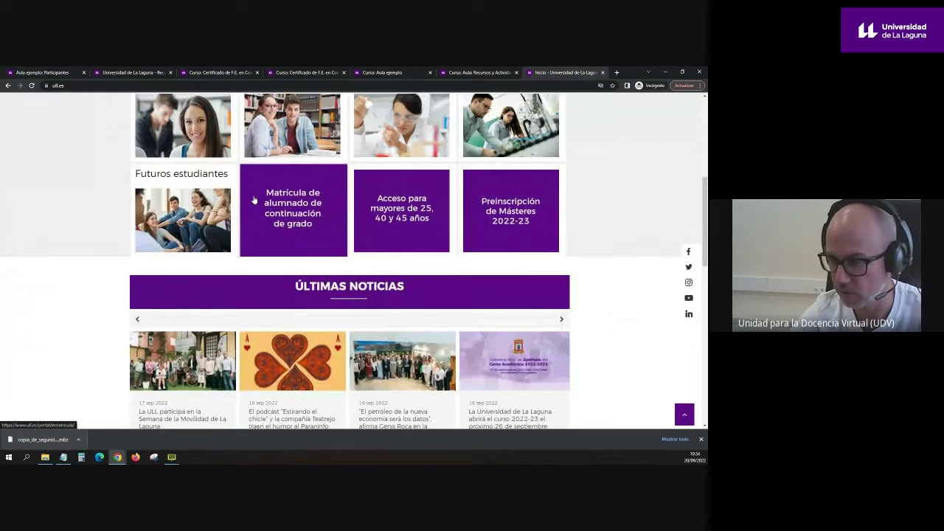
Step: Open 'Matrícula de alumnado de continuación de grado' and scroll to the 2022-2023 timetable by degree
{"action": "left_click", "coordinate": [296, 238]}
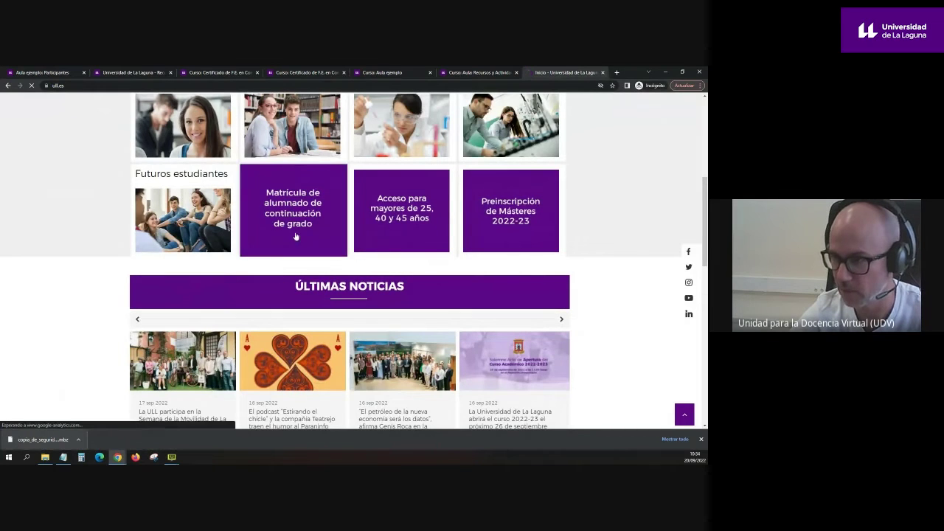
{"action": "scroll", "coordinate": [442, 274], "scroll_direction": "down", "scroll_amount": 3}
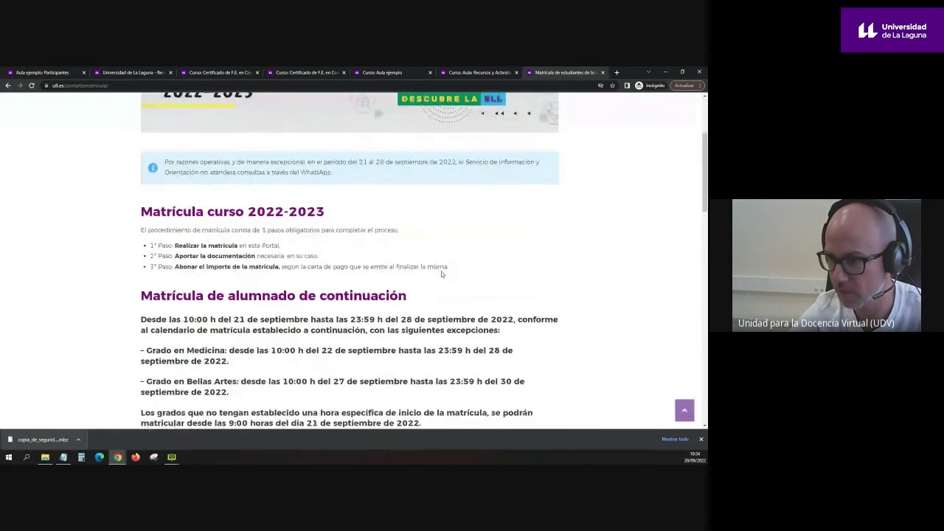
{"action": "scroll", "coordinate": [441, 274], "scroll_direction": "down", "scroll_amount": 7}
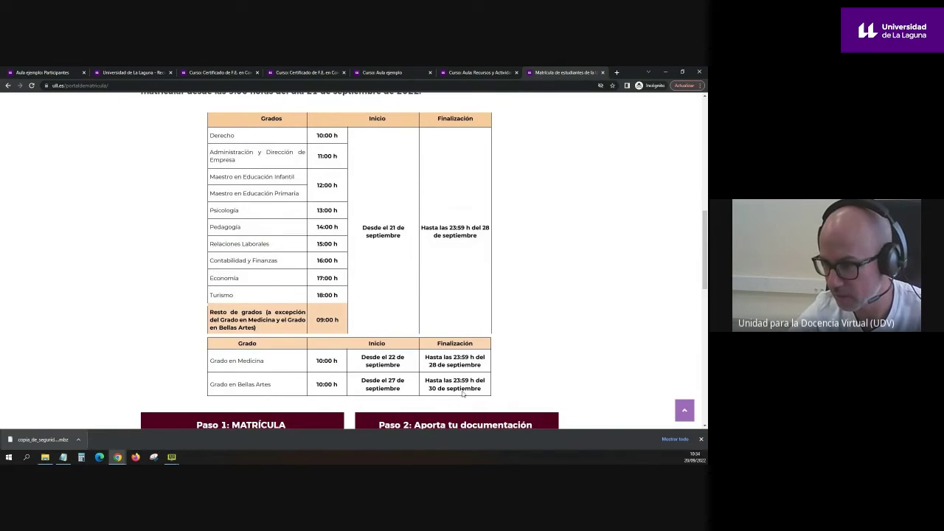
{"action": "left_click_drag", "start_coordinate": [283, 392], "coordinate": [239, 391]}
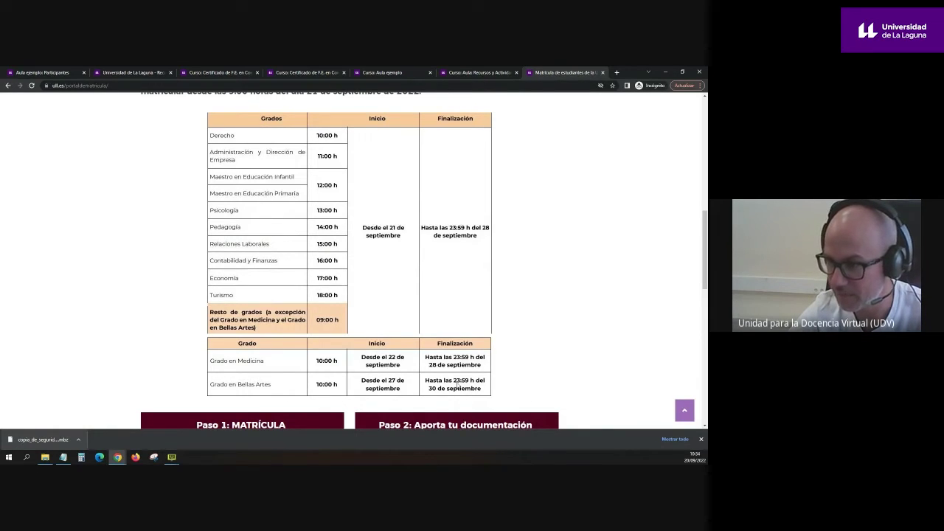